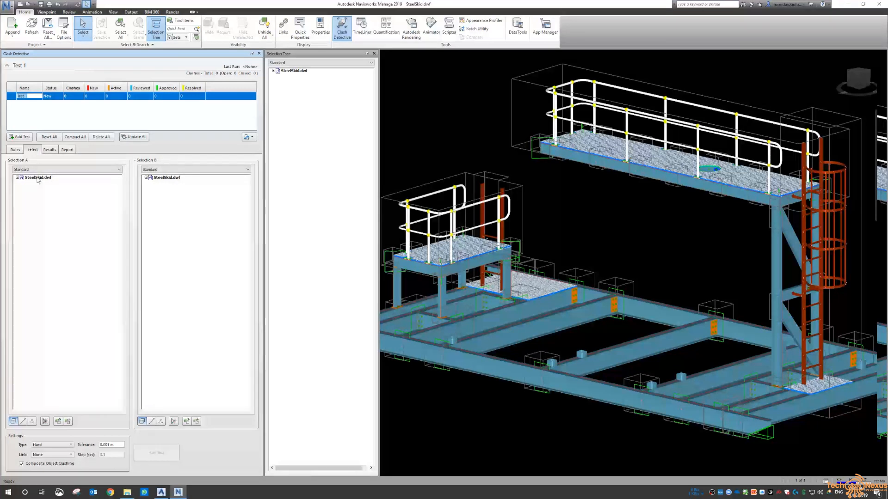
# Select SteelSkid.dwf for both Selection A and Selection B and run the hard clash test Test 1
pyautogui.click(166, 178)
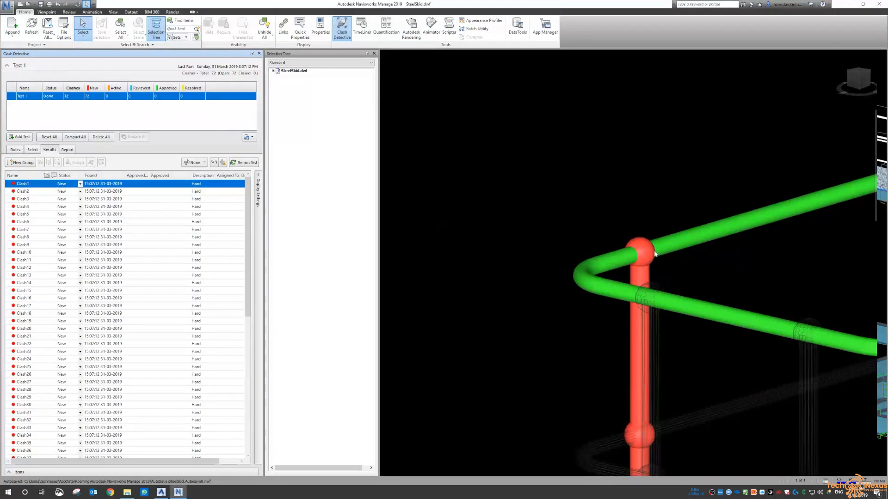
pyautogui.moveTo(642, 259); pyautogui.dragTo(595, 234, button='middle')
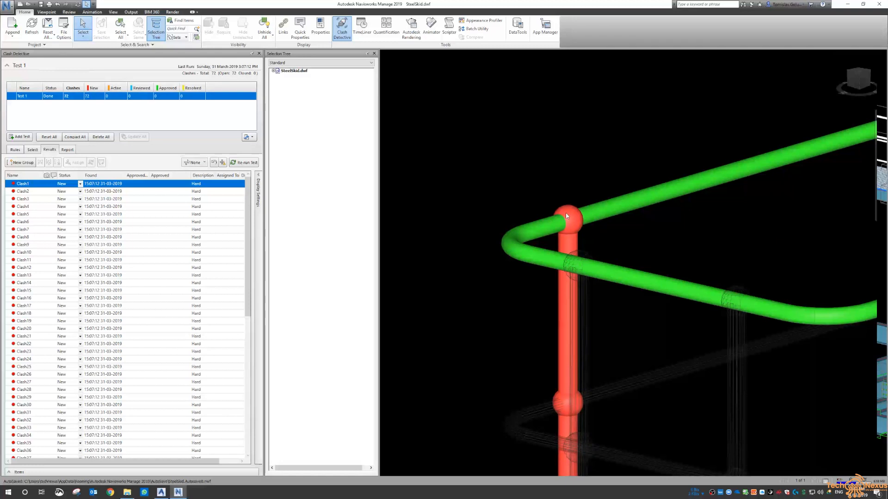
# Examine the clashes from Clash2 to Clash7 one by one in the model
pyautogui.click(38, 192)
pyautogui.click(37, 199)
pyautogui.click(37, 207)
pyautogui.click(36, 214)
pyautogui.click(32, 230)
pyautogui.click(33, 222)
pyautogui.click(32, 229)
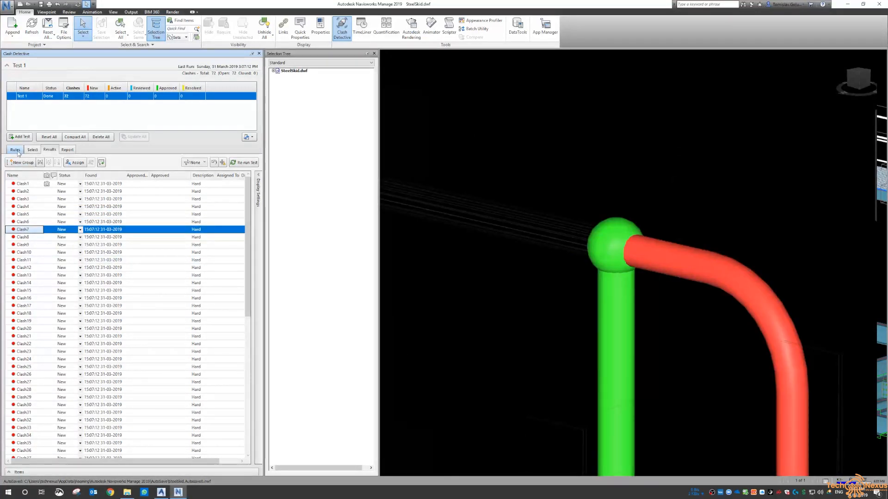
# Make Test 1 ignore clashes between items in same layer and run the test again
pyautogui.click(15, 151)
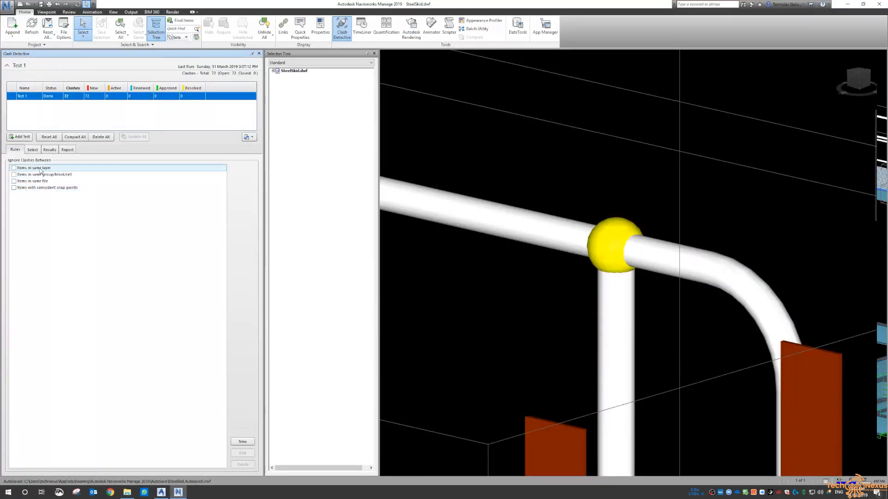
pyautogui.click(14, 168)
pyautogui.click(33, 150)
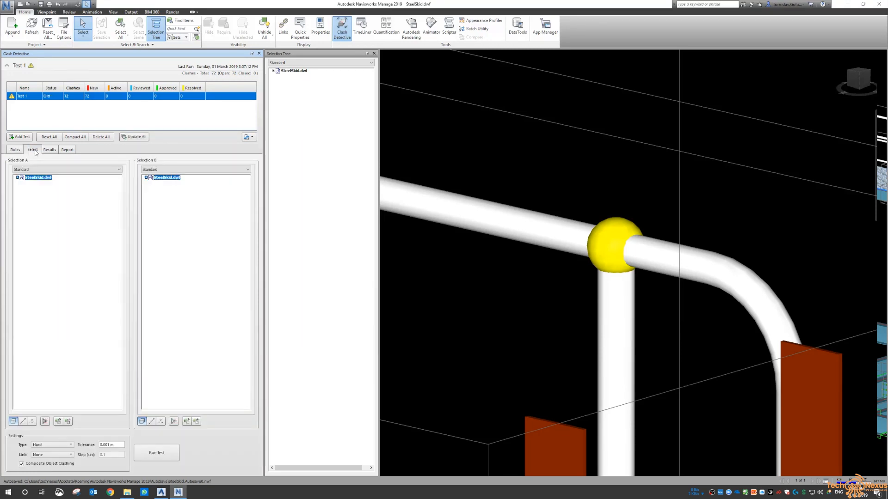
pyautogui.click(164, 453)
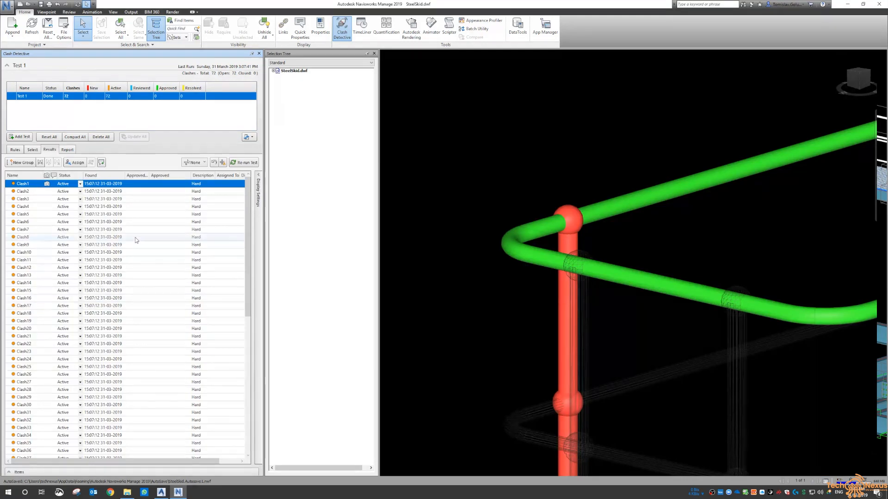
# Also ignore clashes between items in same group/block/cell and rerun Test 1
pyautogui.click(19, 150)
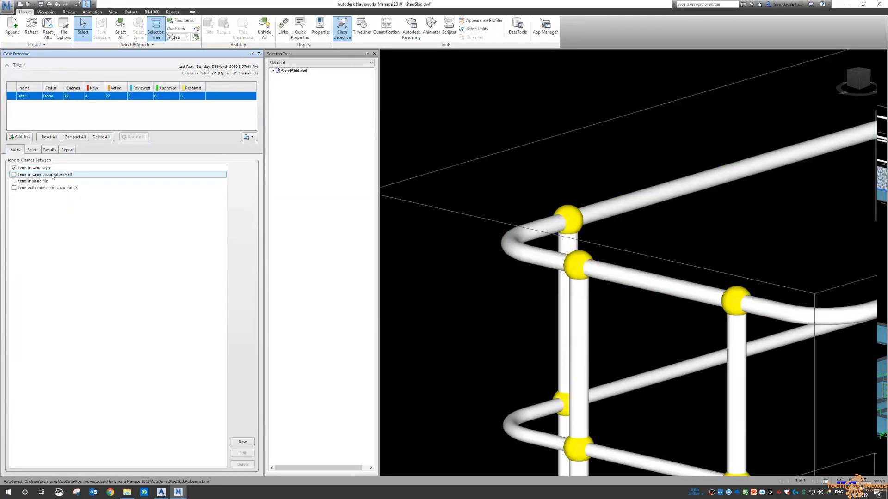
pyautogui.click(15, 174)
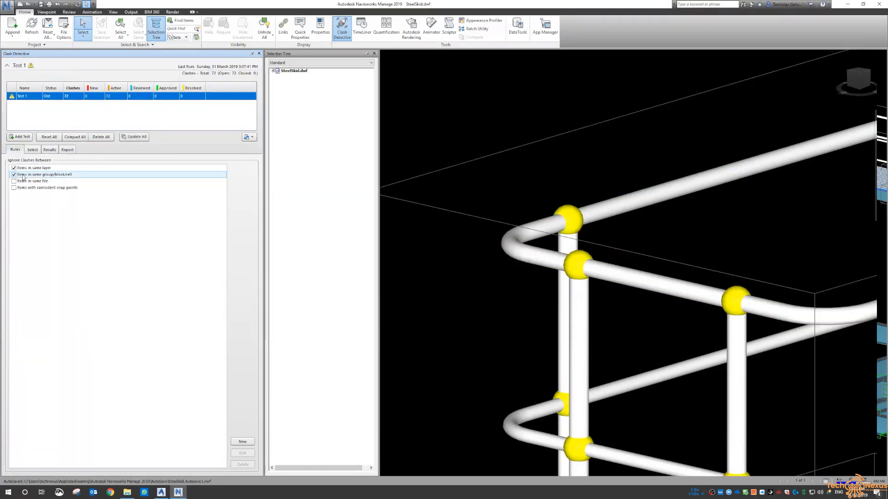
pyautogui.click(50, 149)
pyautogui.click(32, 150)
pyautogui.click(157, 453)
# Spot-check several of the rerun test's clashes between Clash2 and Clash14 in the model
pyautogui.click(26, 191)
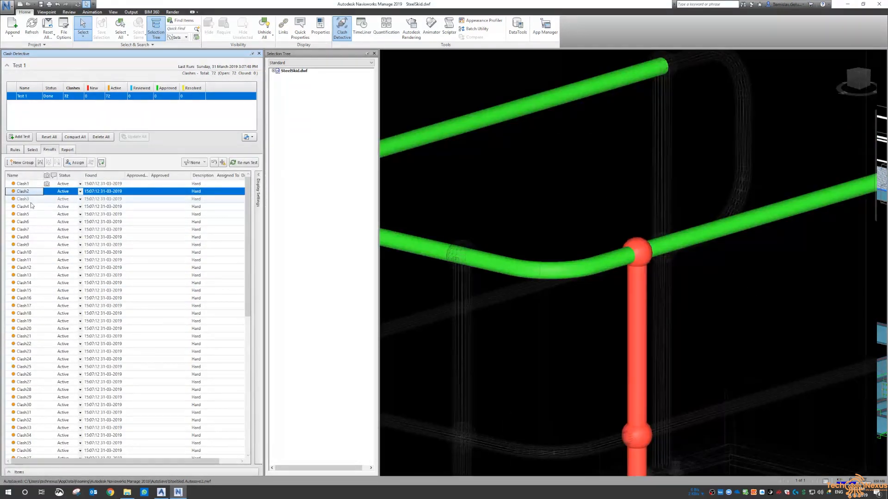
pyautogui.click(29, 199)
pyautogui.click(28, 222)
pyautogui.click(29, 253)
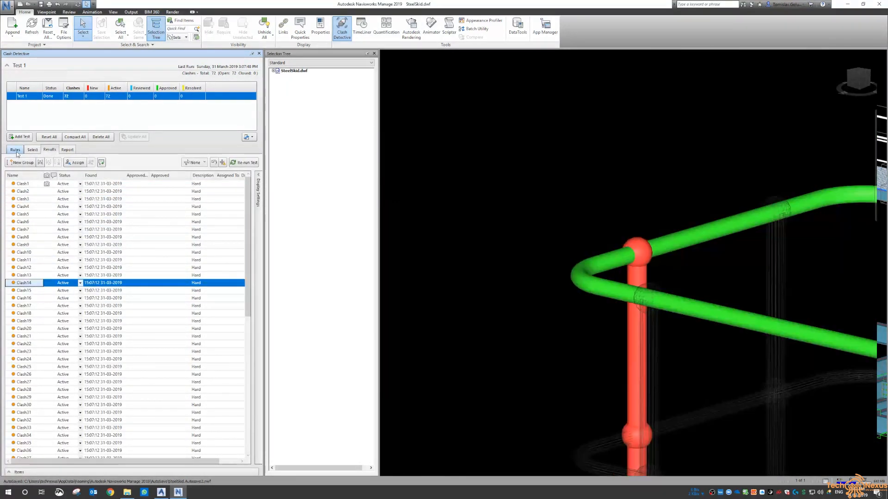
# Also ignore clashes between items with coincident snap points and rerun Test 1
pyautogui.click(16, 149)
pyautogui.click(14, 188)
pyautogui.click(50, 149)
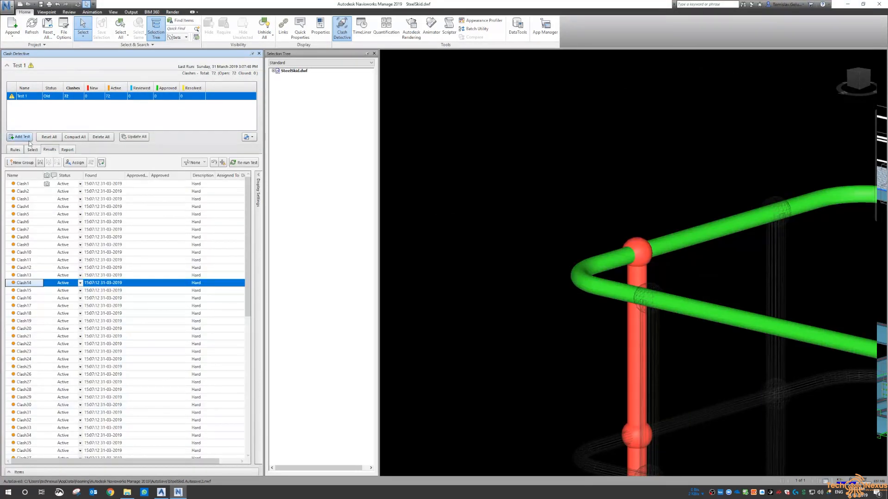
pyautogui.click(33, 149)
pyautogui.click(159, 452)
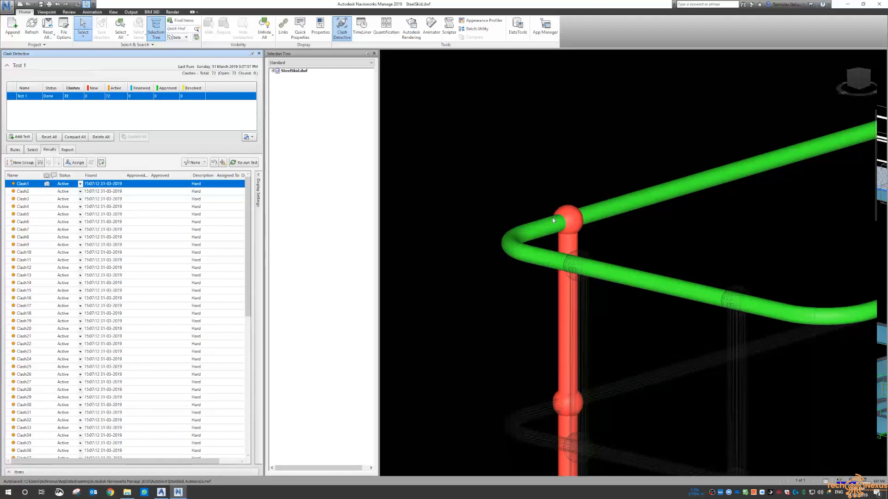
# Go through the results from Clash2 to Clash54 one by one, examining the clashing items of each in the model
pyautogui.click(28, 198)
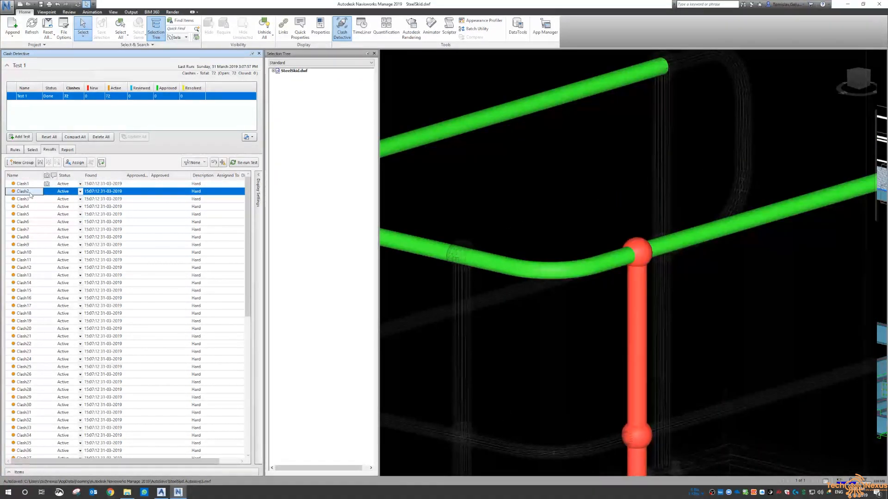
pyautogui.press('Down')
pyautogui.press('Down')
pyautogui.press('Down')
pyautogui.press('Down')
pyautogui.press('Down')
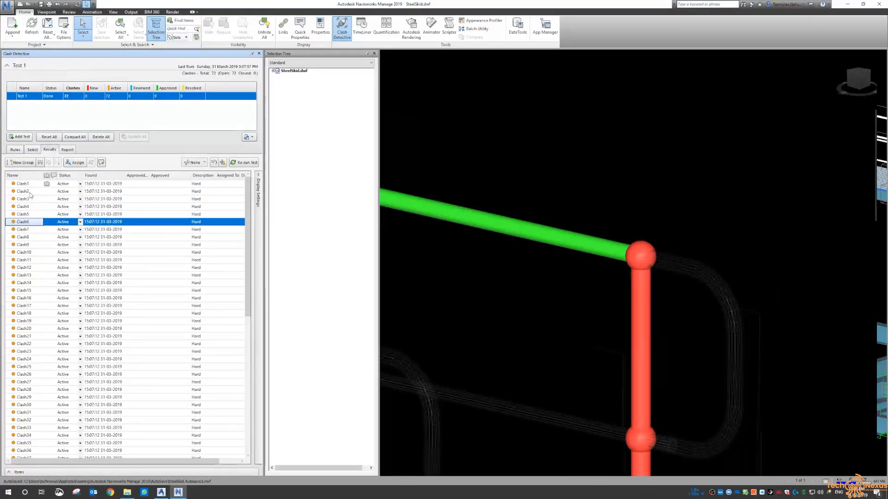
pyautogui.press('Down')
pyautogui.press('Down')
pyautogui.press('Down')
pyautogui.press('Down')
pyautogui.press('Down')
pyautogui.press('Down')
pyautogui.press('Down')
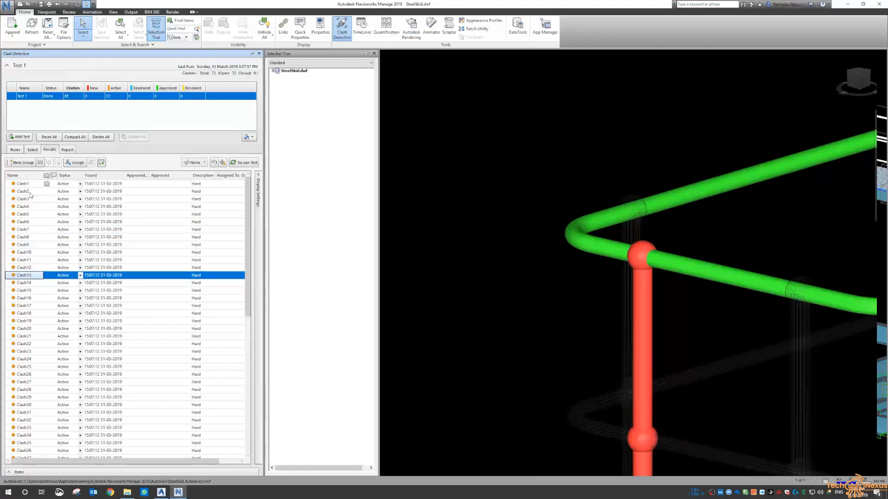
pyautogui.press('Down')
pyautogui.press('Down')
pyautogui.press('Down')
pyautogui.press('Down')
pyautogui.press('Down')
pyautogui.press('Down')
pyautogui.press('Down')
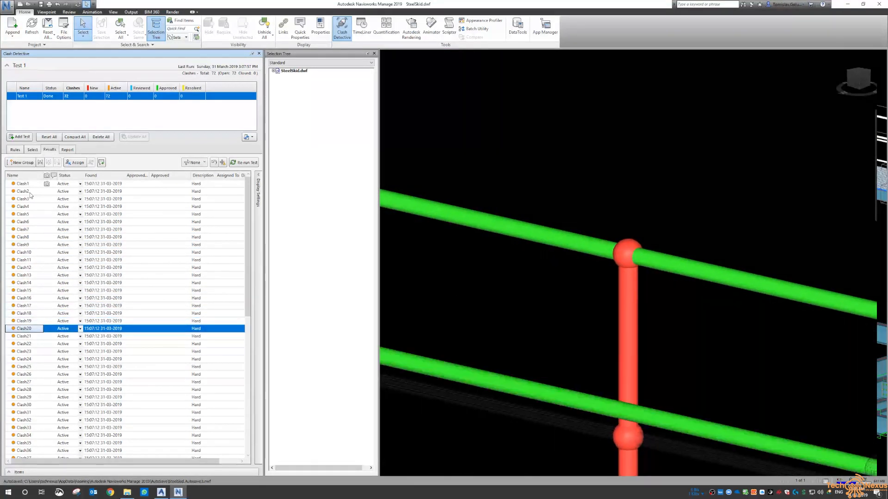
pyautogui.press('Down')
pyautogui.press('Down')
pyautogui.press('Down')
pyautogui.press('Down')
pyautogui.press('Down')
pyautogui.press('Down')
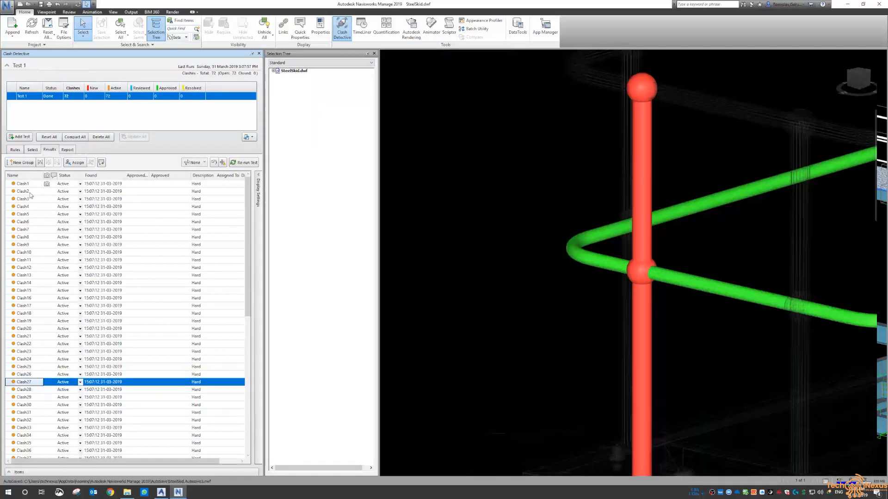
pyautogui.press('Down')
pyautogui.press('Down')
pyautogui.press('Down')
pyautogui.press('Down')
pyautogui.press('Down')
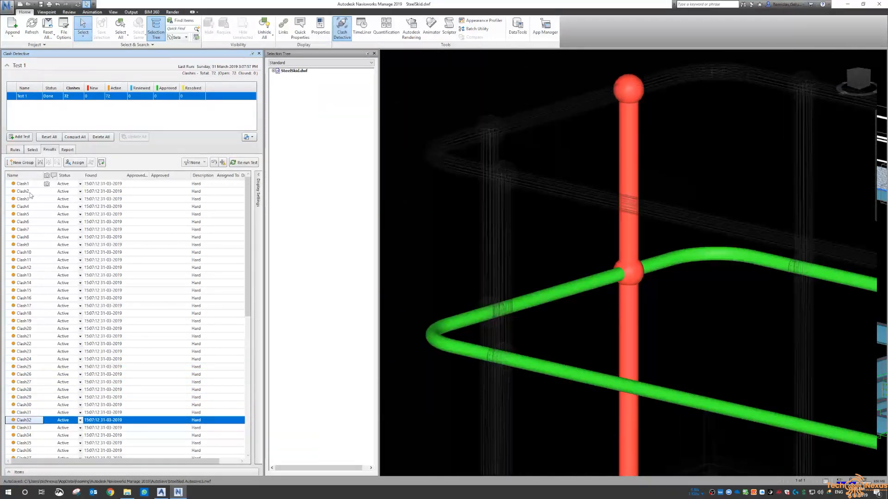
pyautogui.press('Down')
pyautogui.press('Down')
pyautogui.press('Down')
pyautogui.press('Down')
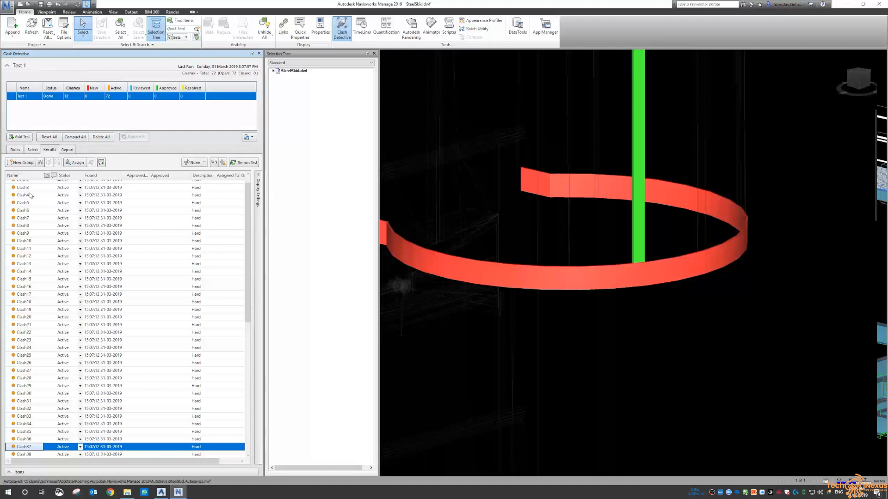
pyautogui.press('Down')
pyautogui.press('Down')
pyautogui.press('Down')
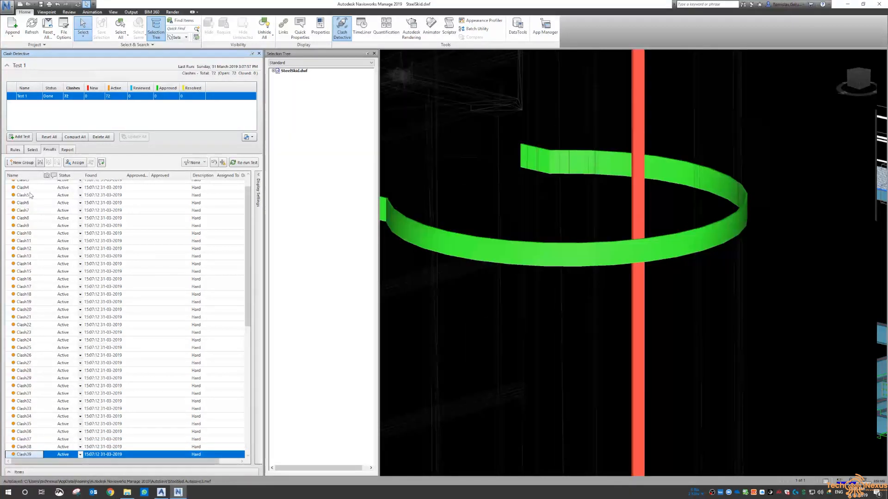
pyautogui.press('Down')
pyautogui.press('Down')
pyautogui.press('Down')
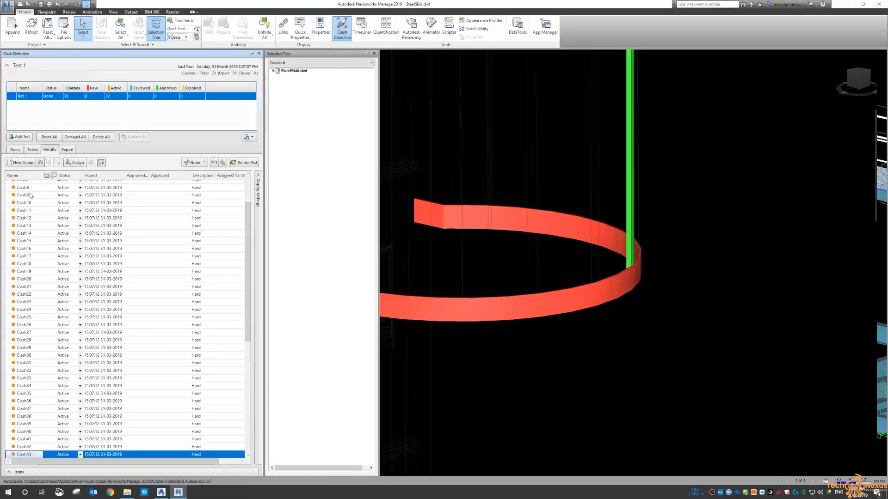
pyautogui.press('Down')
pyautogui.press('Down')
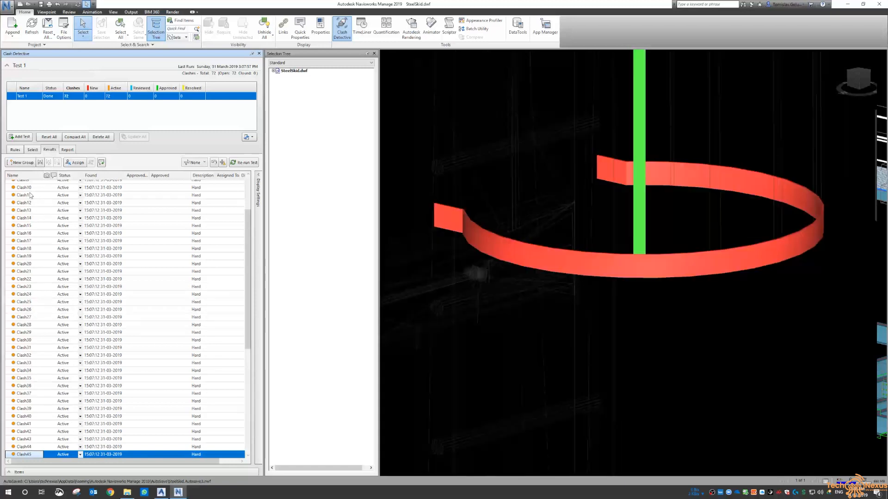
pyautogui.press('Down')
pyautogui.press('Down')
pyautogui.press('Down')
pyautogui.press('Down')
pyautogui.press('Down')
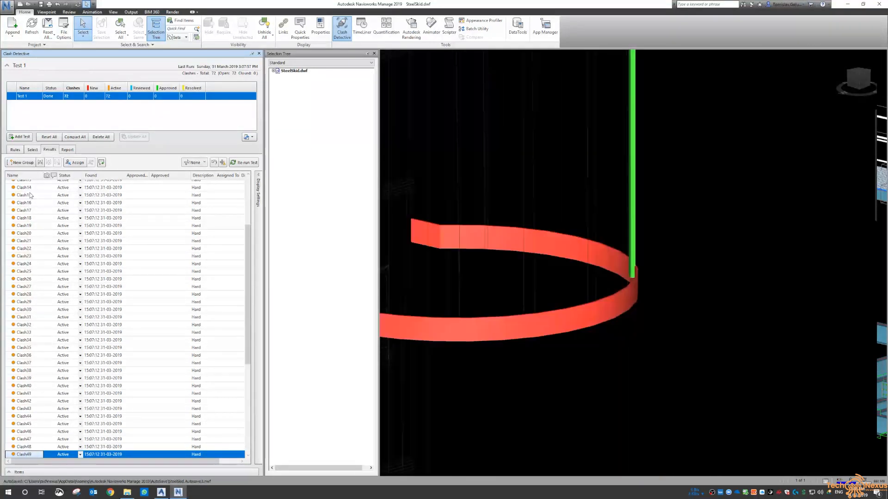
pyautogui.press('Down')
pyautogui.press('Down')
pyautogui.press('Down')
pyautogui.press('Down')
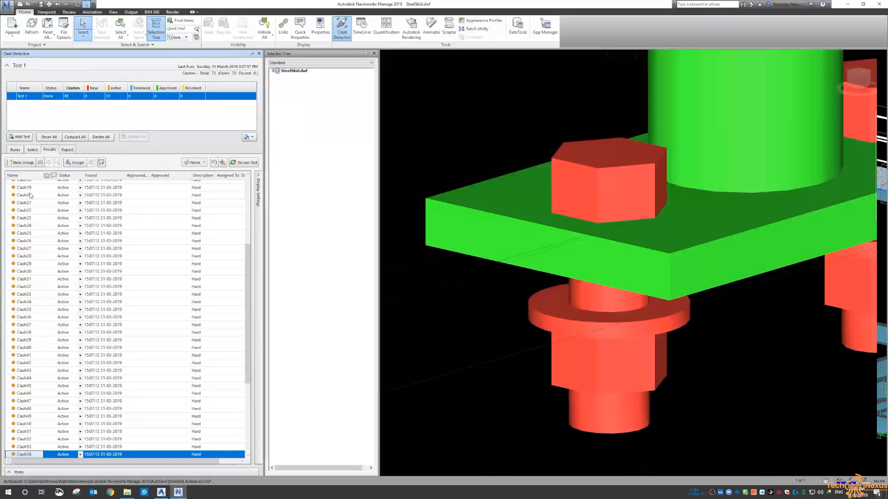
pyautogui.scroll(-5, 543, 220)
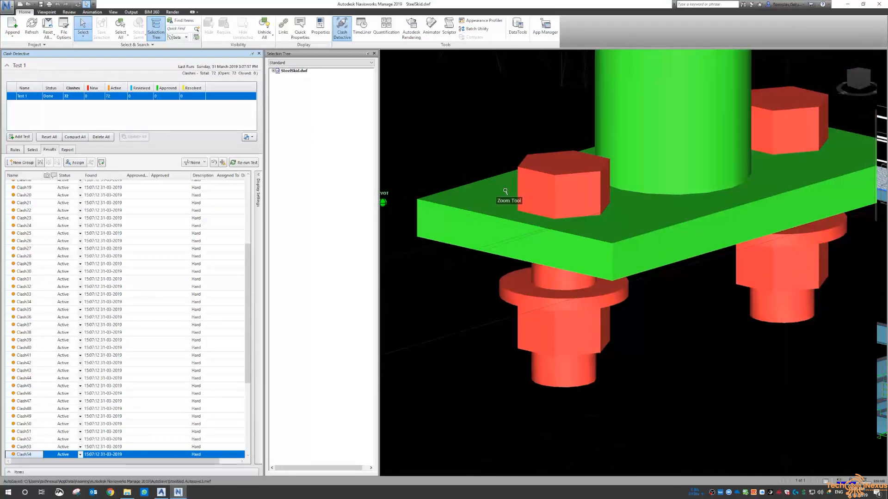
pyautogui.scroll(-8, 543, 220)
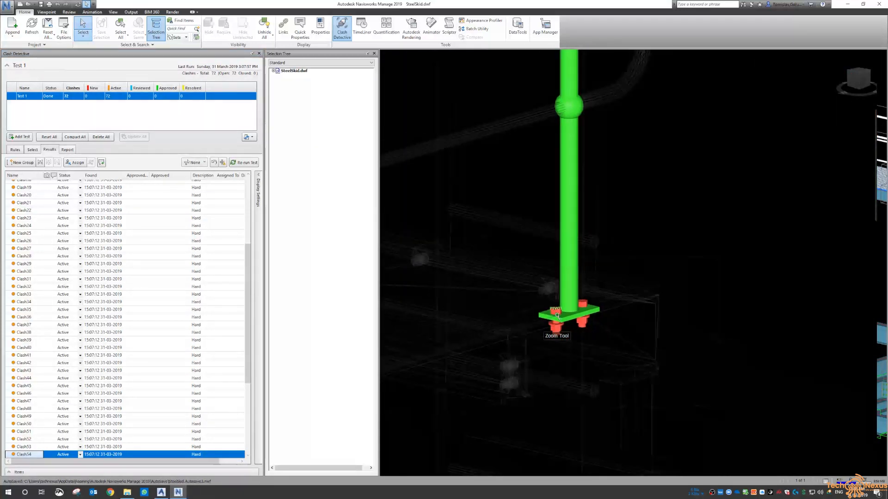
pyautogui.moveTo(535, 225); pyautogui.dragTo(542, 225, button='middle')
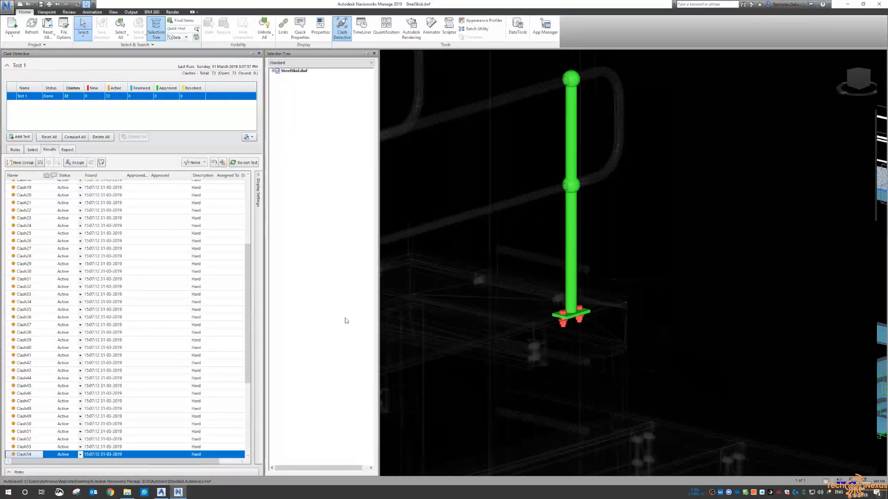
# Go through the remaining results up to Clash72 and examine where that last clash sits on the whole skid
pyautogui.click(19, 455)
pyautogui.press('Down')
pyautogui.press('Down')
pyautogui.press('Down')
pyautogui.press('Down')
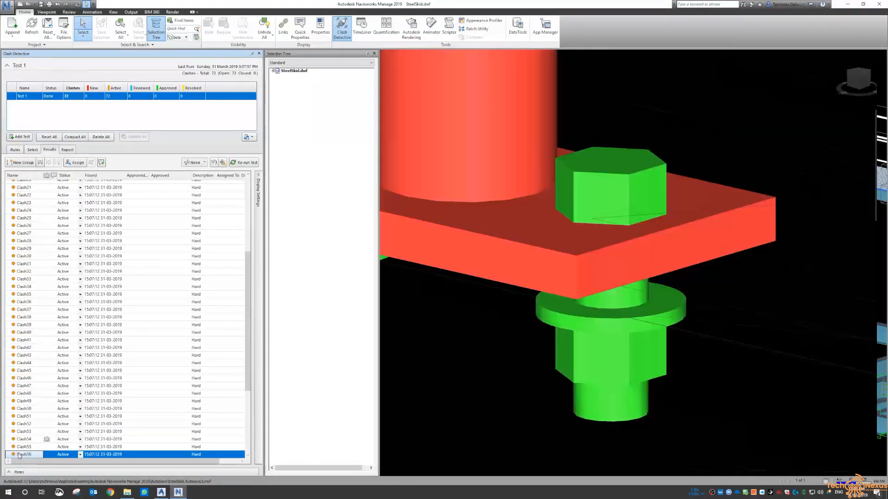
pyautogui.press('Down')
pyautogui.press('Down')
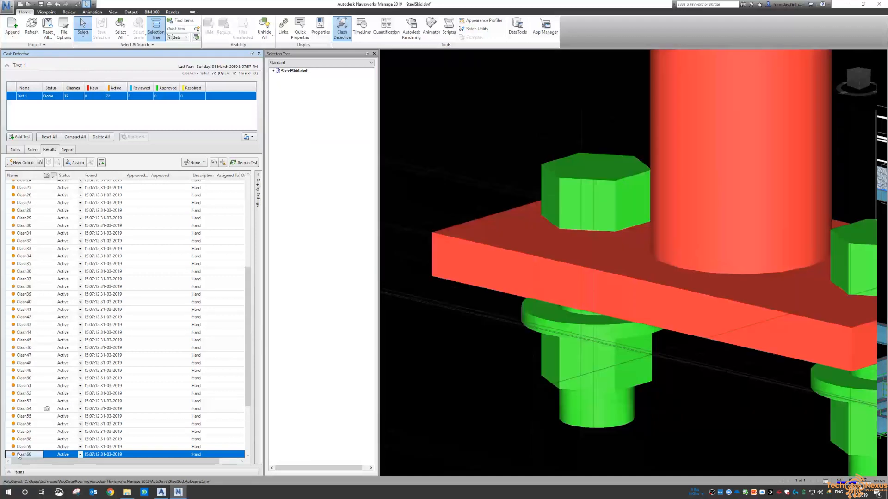
pyautogui.press('Down')
pyautogui.press('Down')
pyautogui.press('Down')
pyautogui.press('Down')
pyautogui.press('Down')
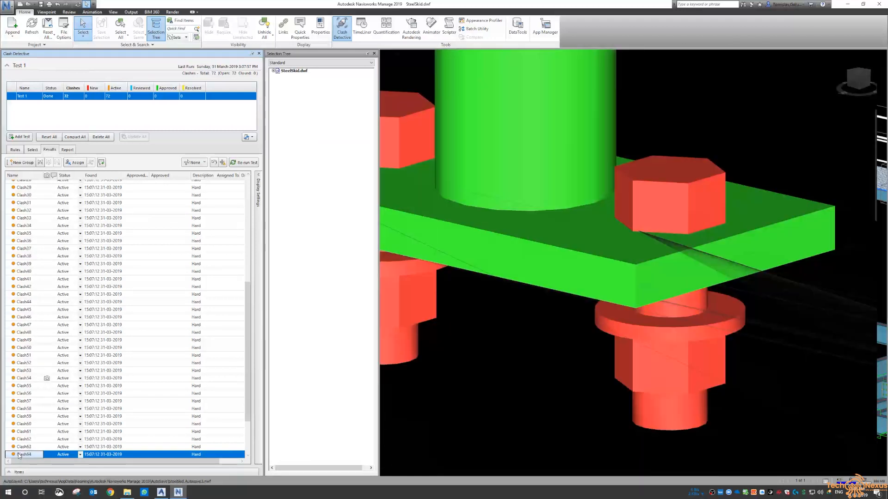
pyautogui.press('Down')
pyautogui.press('Down')
pyautogui.press('Down')
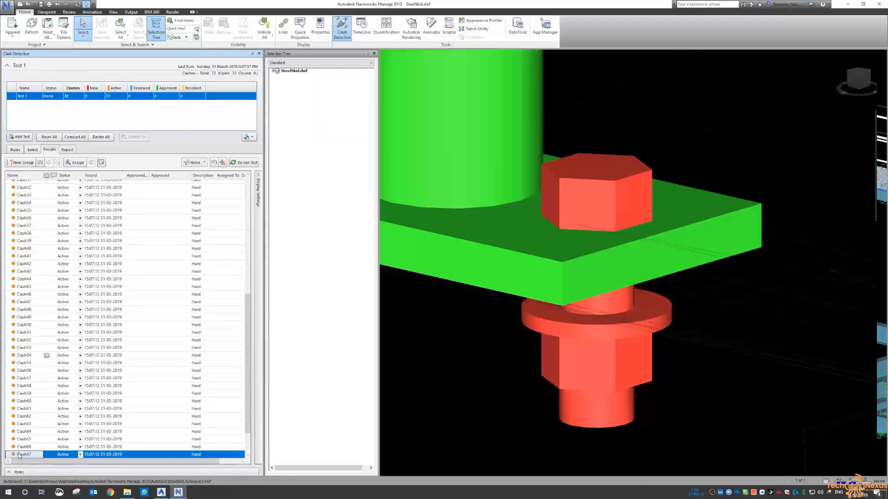
pyautogui.press('Down')
pyautogui.press('Down')
pyautogui.press('Down')
pyautogui.press('Down')
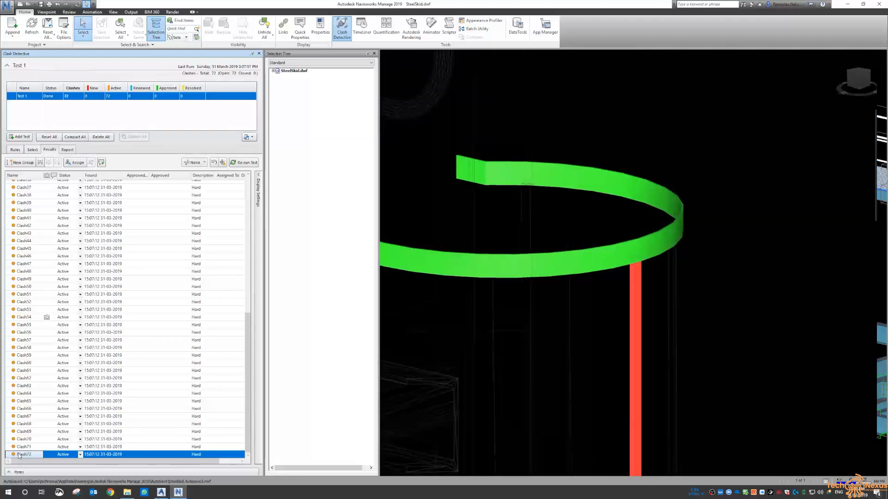
pyautogui.moveTo(248, 356); pyautogui.dragTo(252, 218)
pyautogui.scroll(-5, 469, 287)
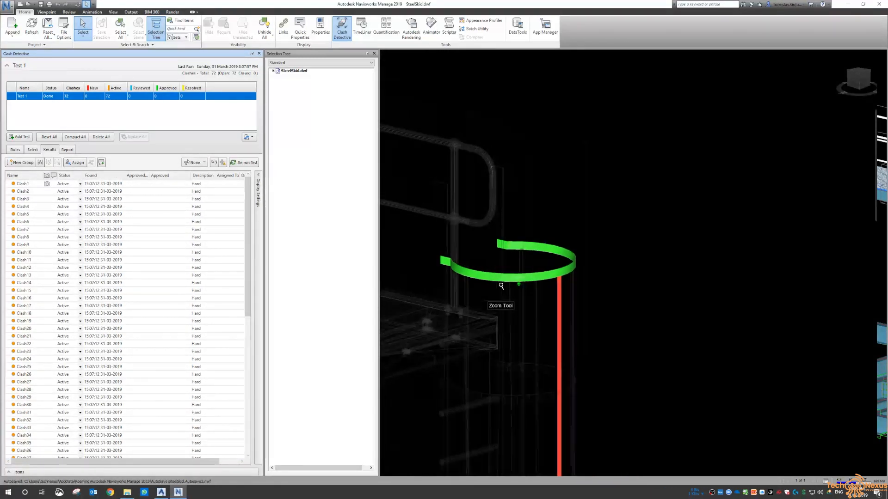
pyautogui.scroll(-5, 501, 286)
pyautogui.moveTo(509, 369); pyautogui.dragTo(660, 282, button='middle')
pyautogui.moveTo(557, 299); pyautogui.dragTo(607, 281, button='middle')
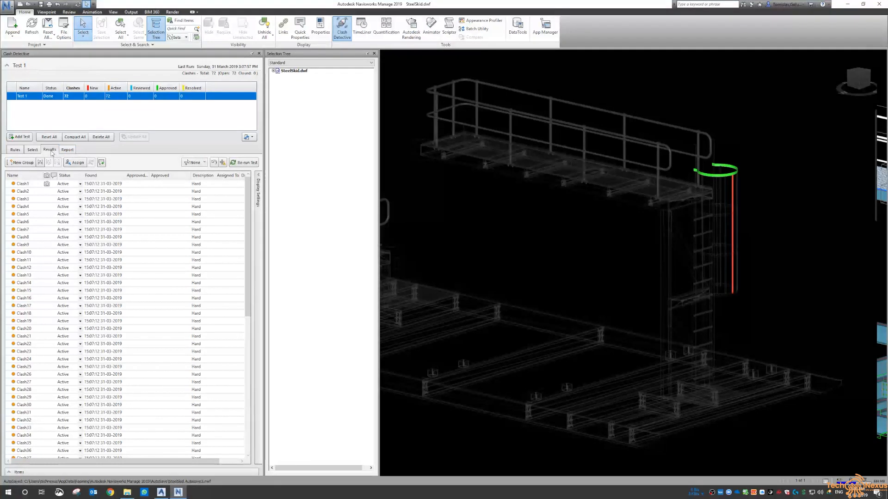
# Close the Clash Detective window to return to the full-colour model of the skid
pyautogui.click(259, 53)
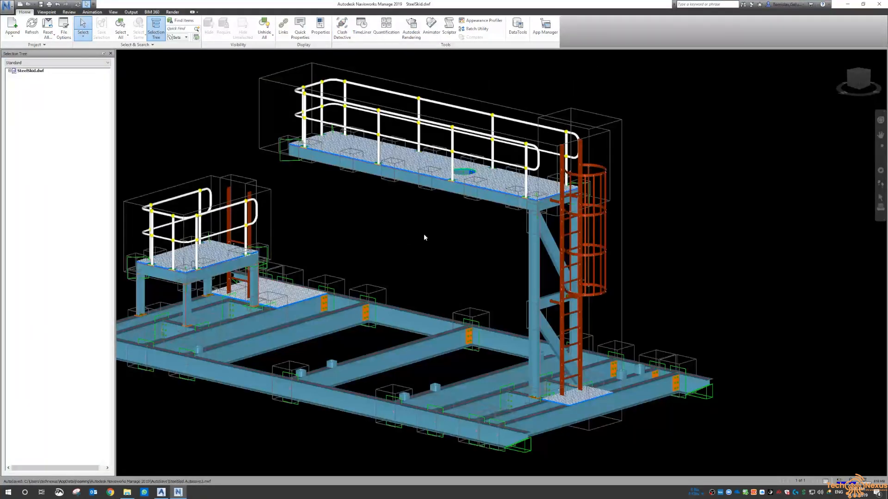
pyautogui.moveTo(424, 238); pyautogui.dragTo(528, 225, button='middle')
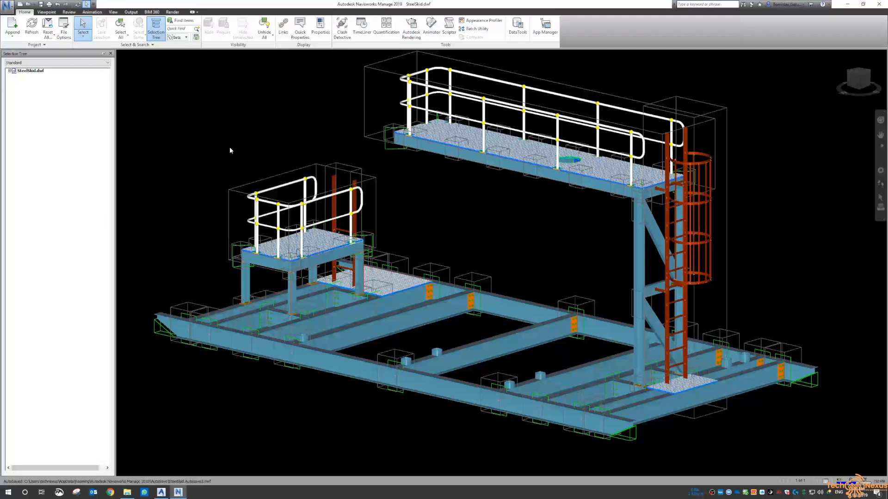
# Reopen Clash Detective to view the highlighted clash against the whole skid, and close it again
pyautogui.click(342, 29)
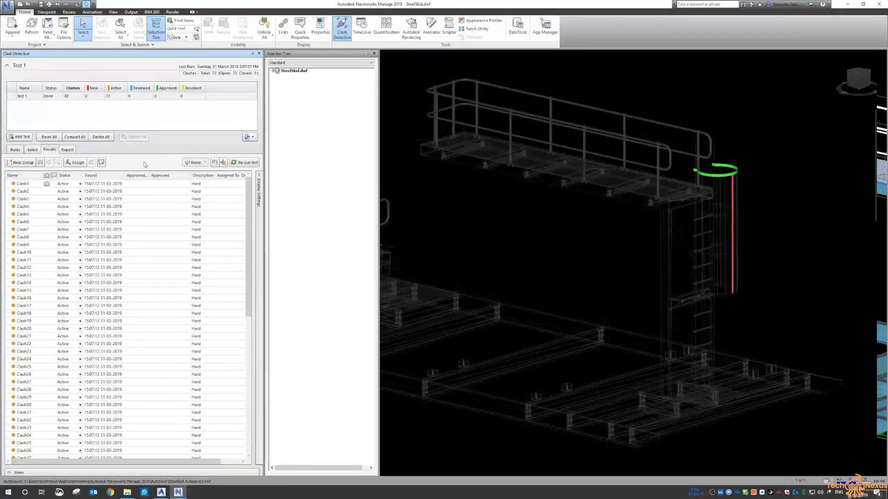
pyautogui.moveTo(494, 237); pyautogui.dragTo(586, 254, button='middle')
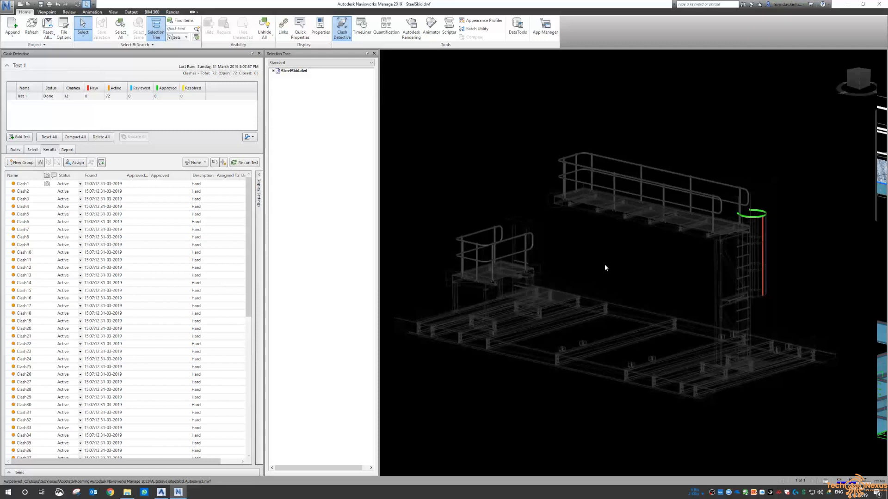
pyautogui.click(259, 53)
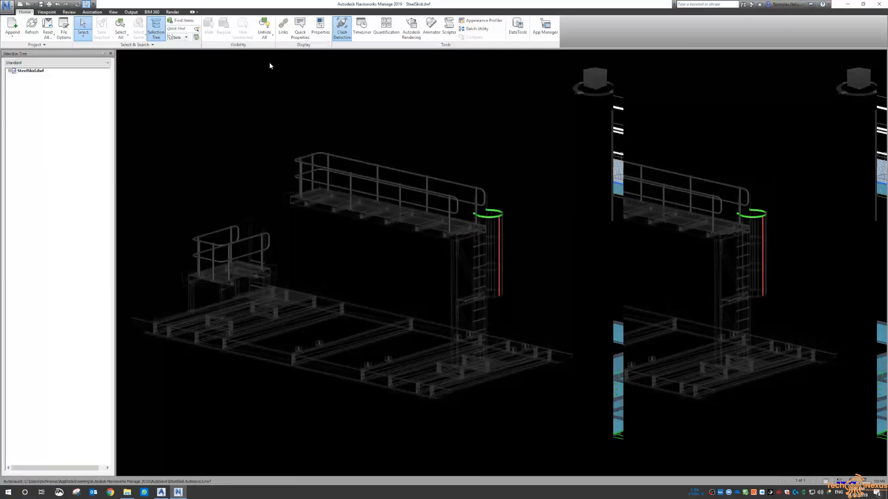
pyautogui.scroll(4, 467, 227)
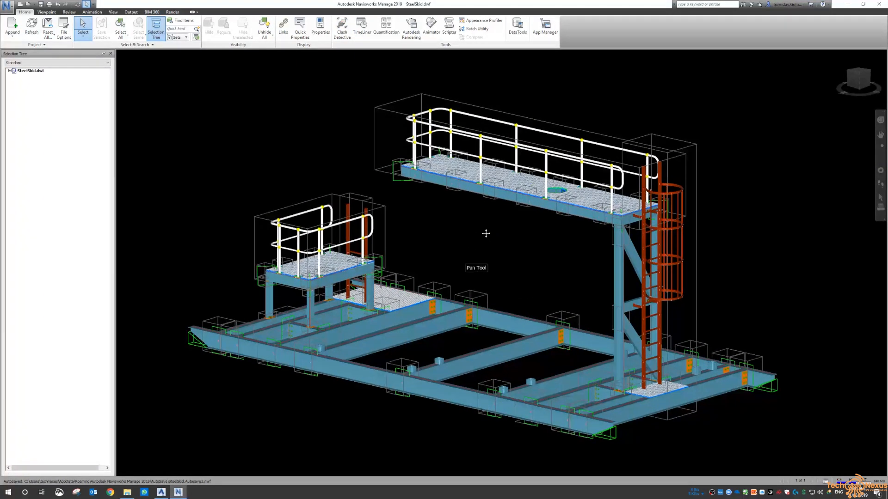